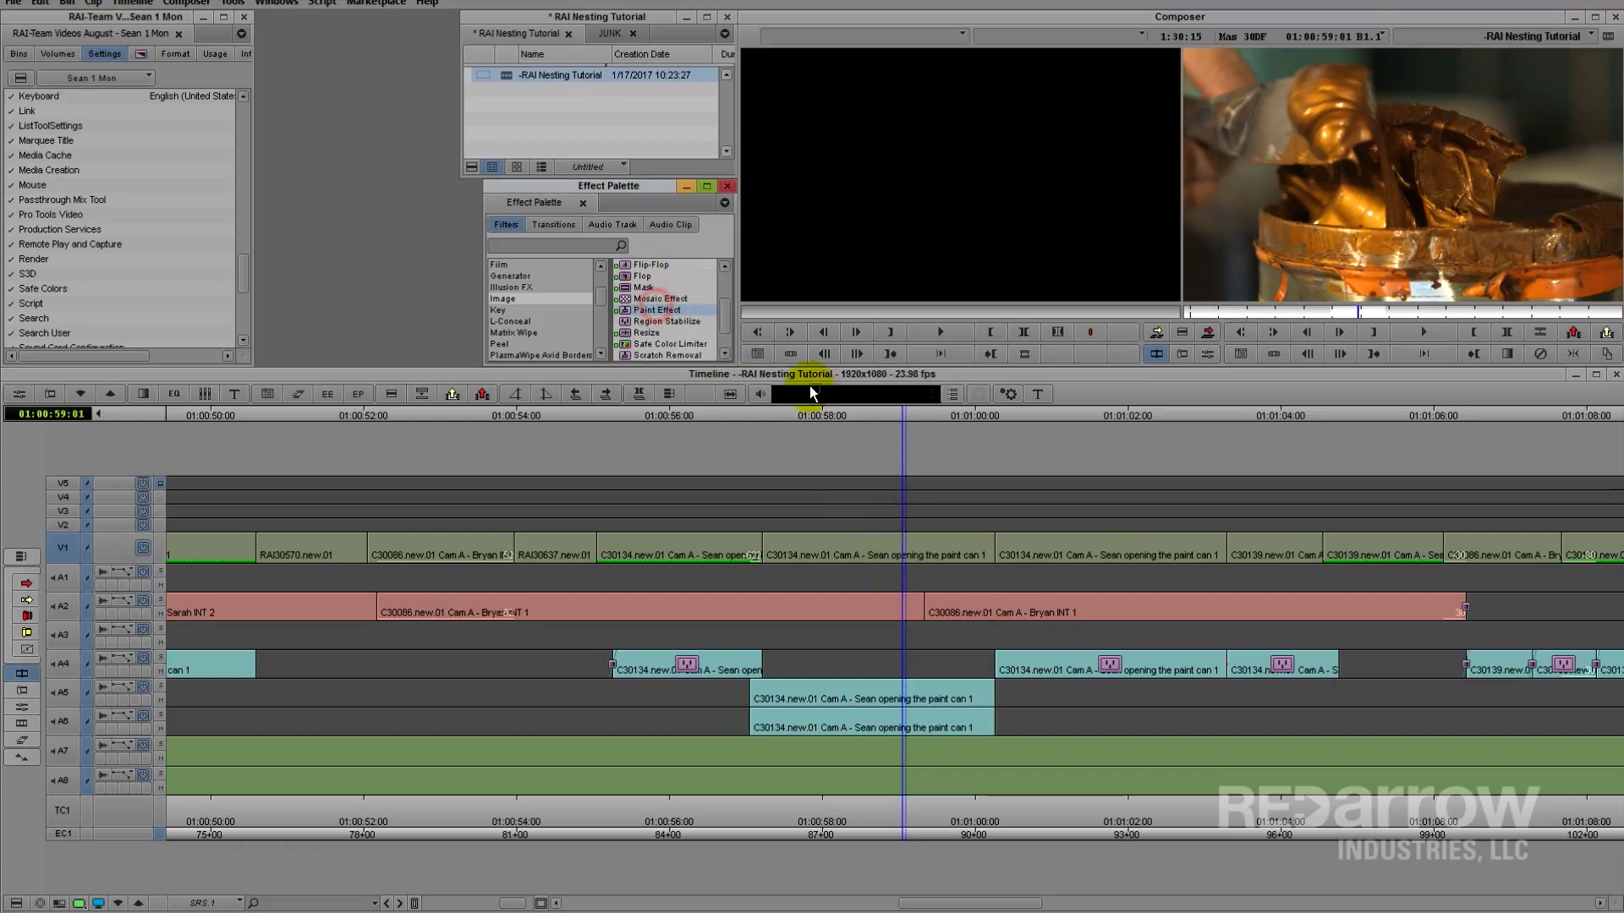
# - Add a Paint Effect to the V1 clip at the playhead and draw a red circle around the paint can
pyautogui.moveTo(657, 312); pyautogui.dragTo(916, 551)
pyautogui.moveTo(1421, 86)
pyautogui.mouseDown()
pyautogui.moveTo(1345, 241)
pyautogui.moveTo(1427, 89)
pyautogui.mouseUp()
pyautogui.click(724, 16)
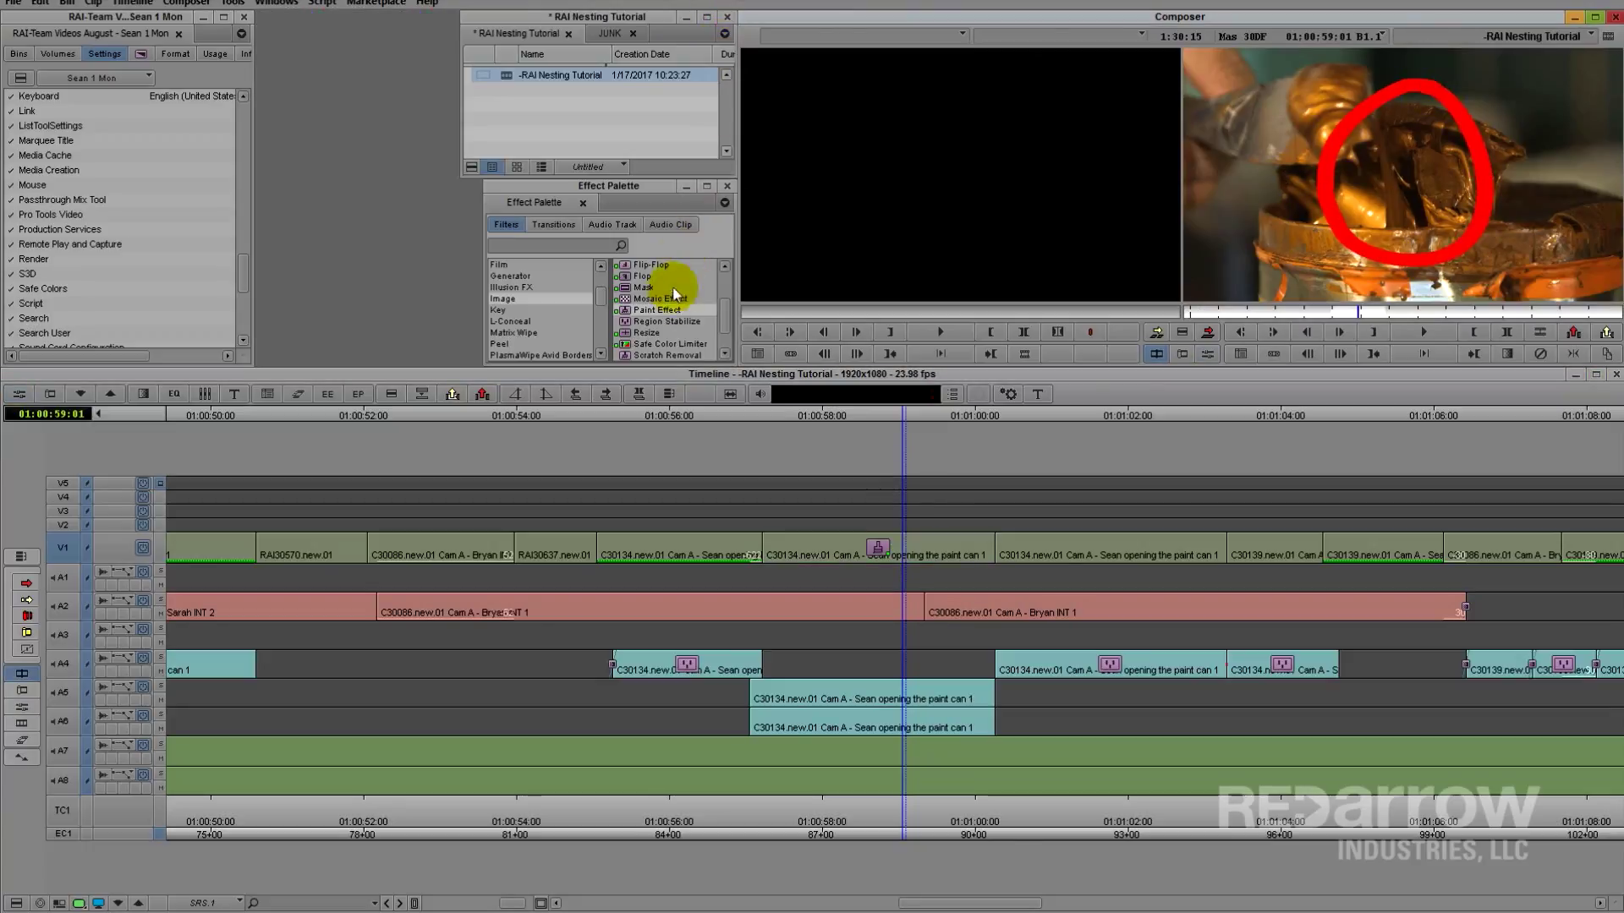
pyautogui.click(653, 333)
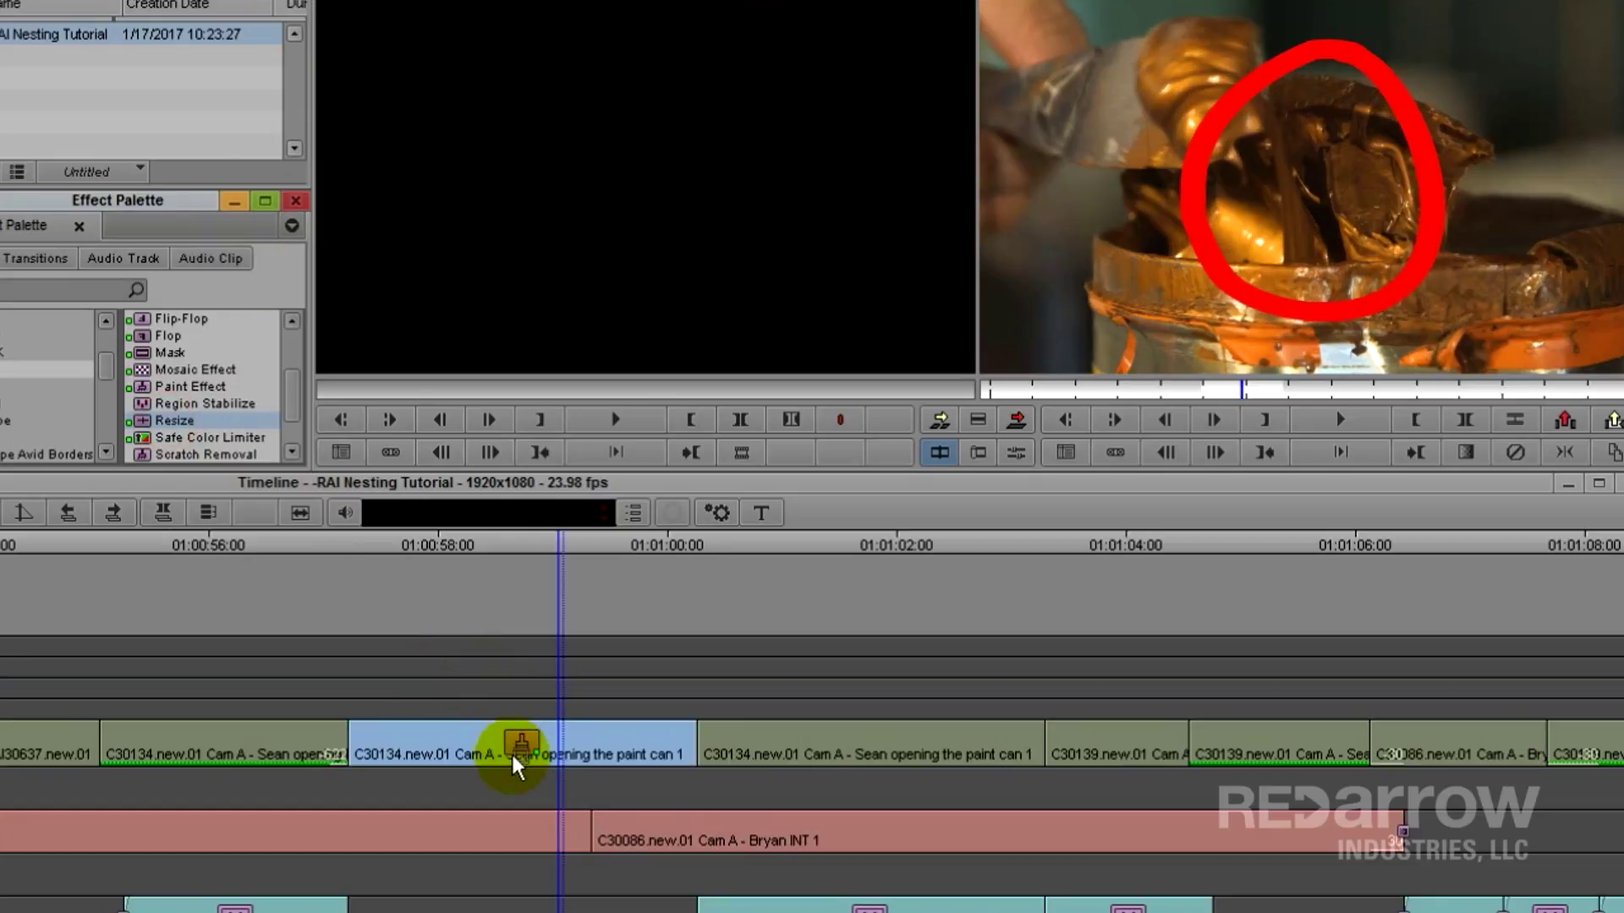
pyautogui.moveTo(641, 333); pyautogui.dragTo(873, 554)
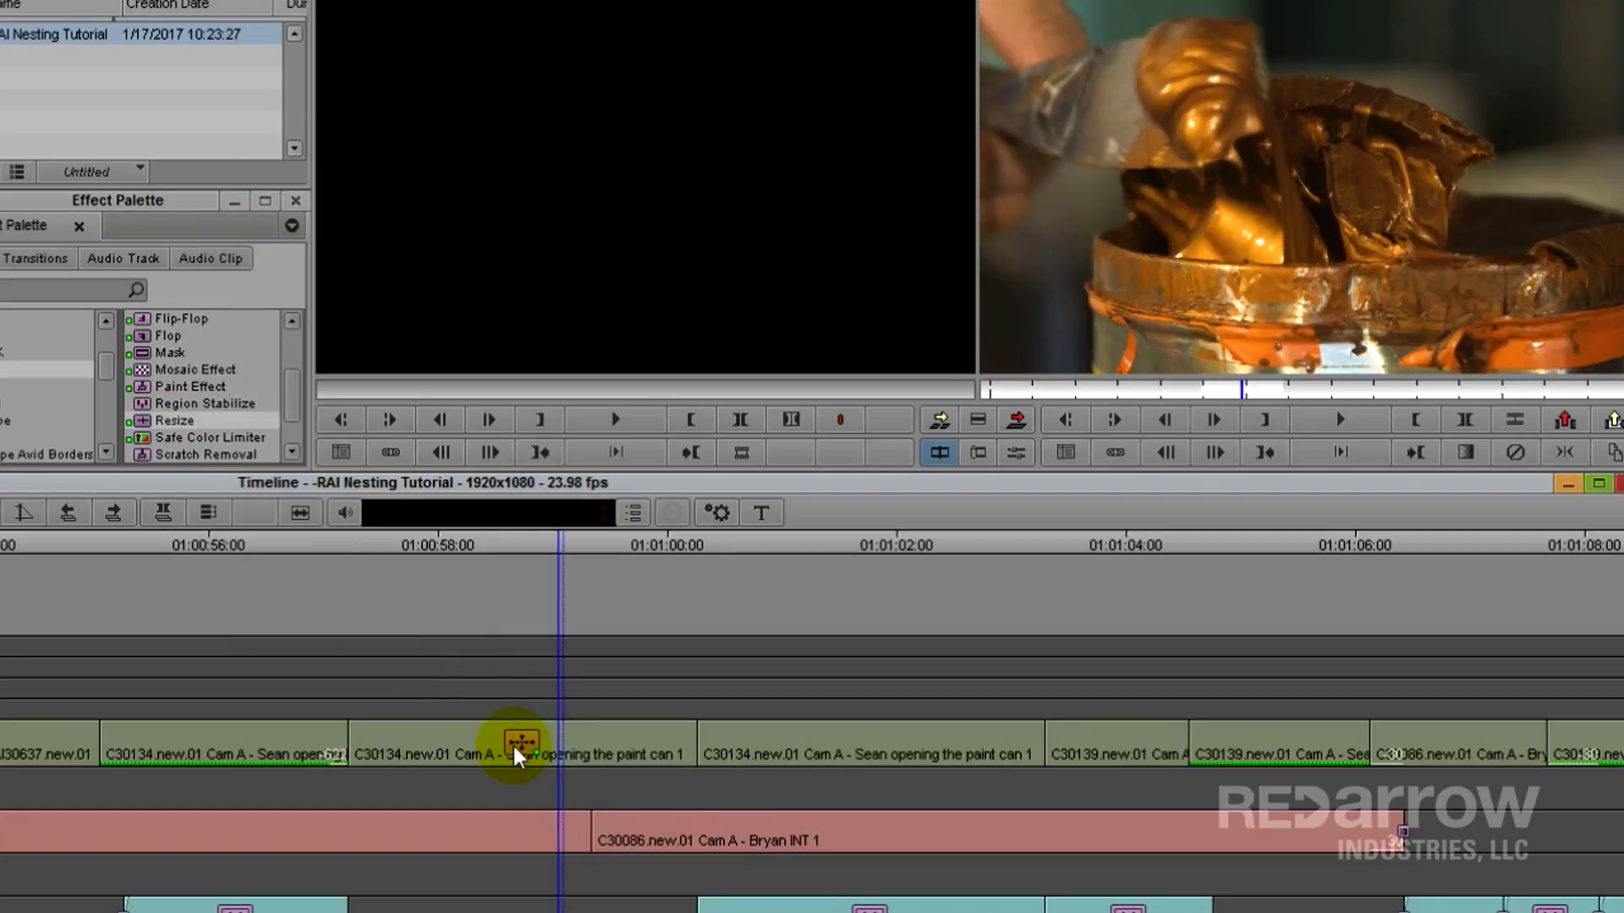
pyautogui.hotkey('ctrl', 'z')
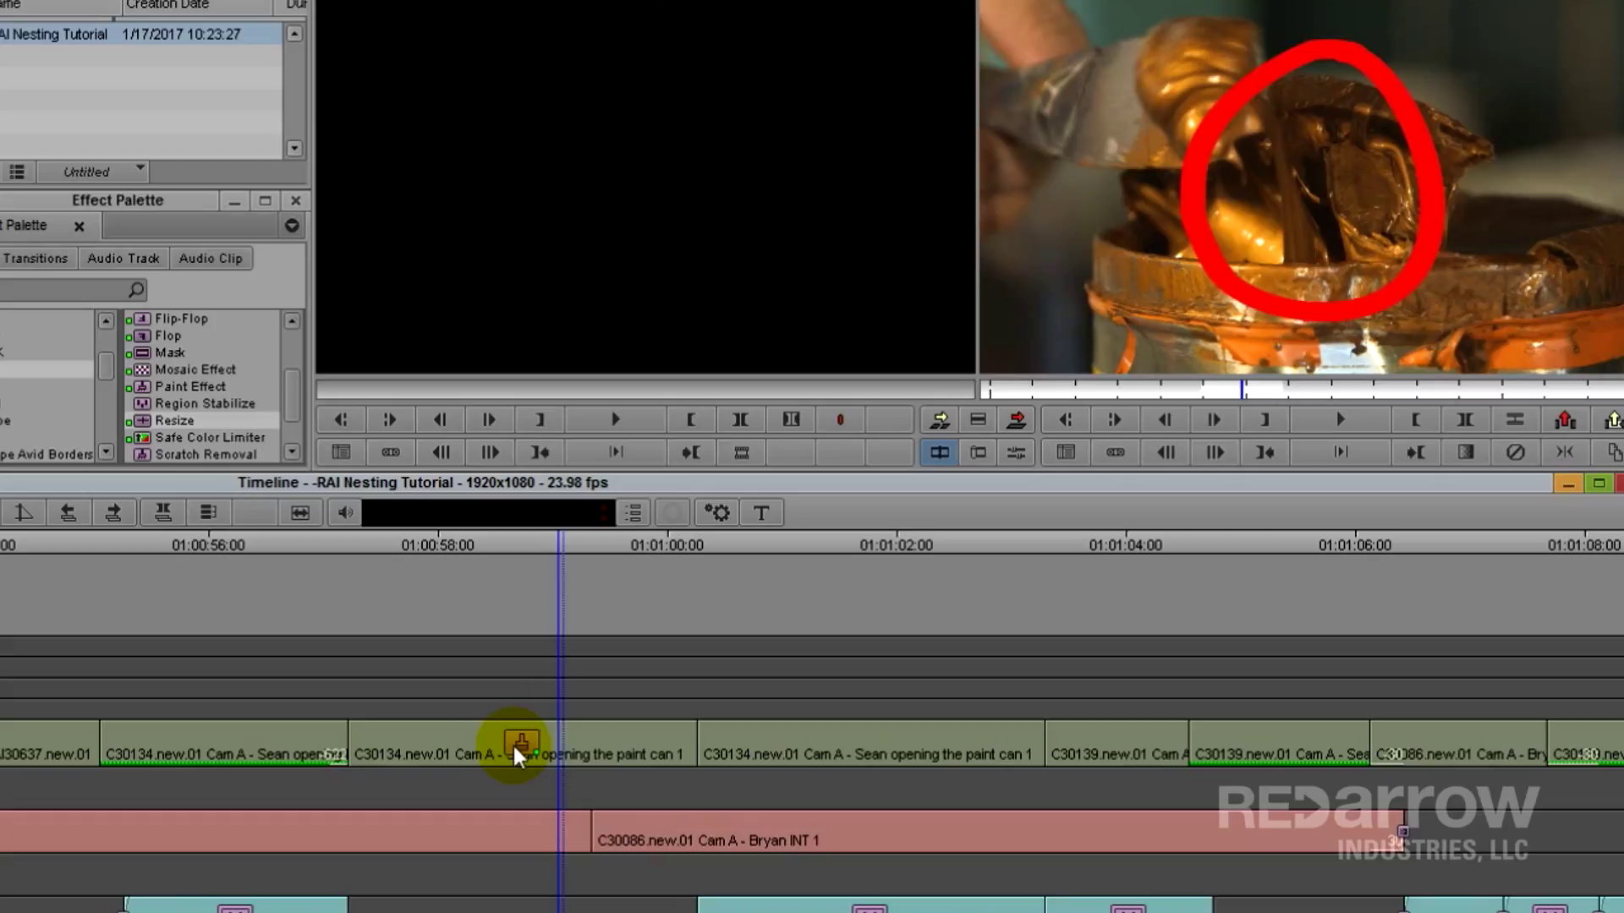
pyautogui.moveTo(174, 419)
pyautogui.mouseDown()
pyautogui.moveTo(555, 681)
pyautogui.moveTo(565, 755)
pyautogui.mouseUp()
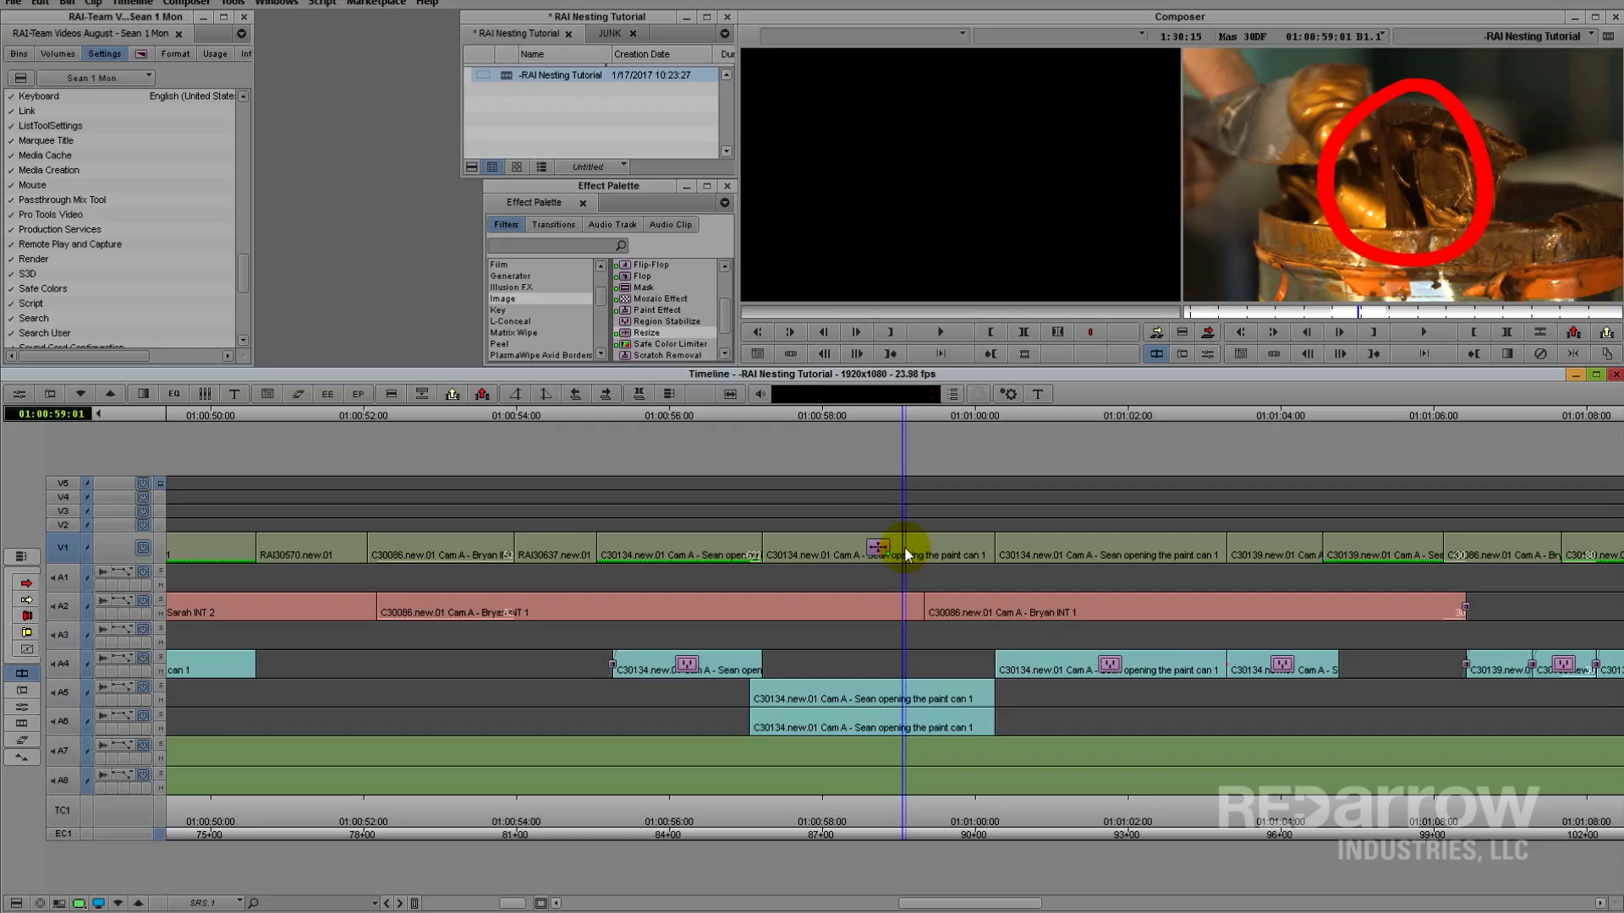
# - Expand and collapse the Resize-over-Paint nest, then open both effects in the Effect Editor
pyautogui.keyDown('ctrl'); pyautogui.click(905, 546); pyautogui.keyUp('ctrl')
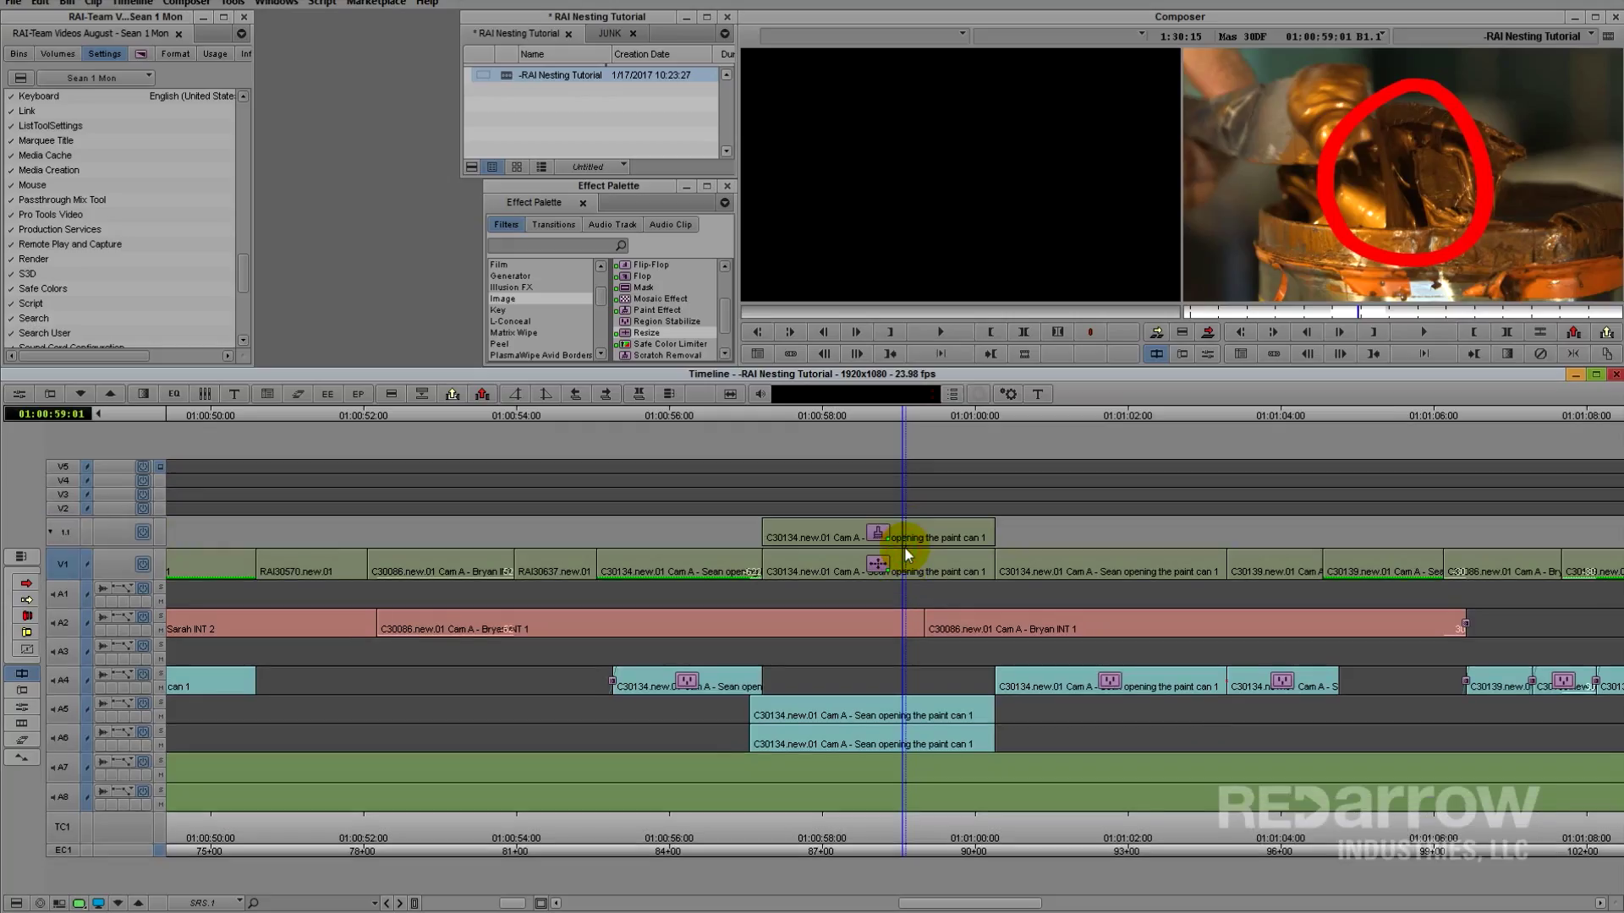
pyautogui.keyDown('ctrl'); pyautogui.click(905, 553); pyautogui.keyUp('ctrl')
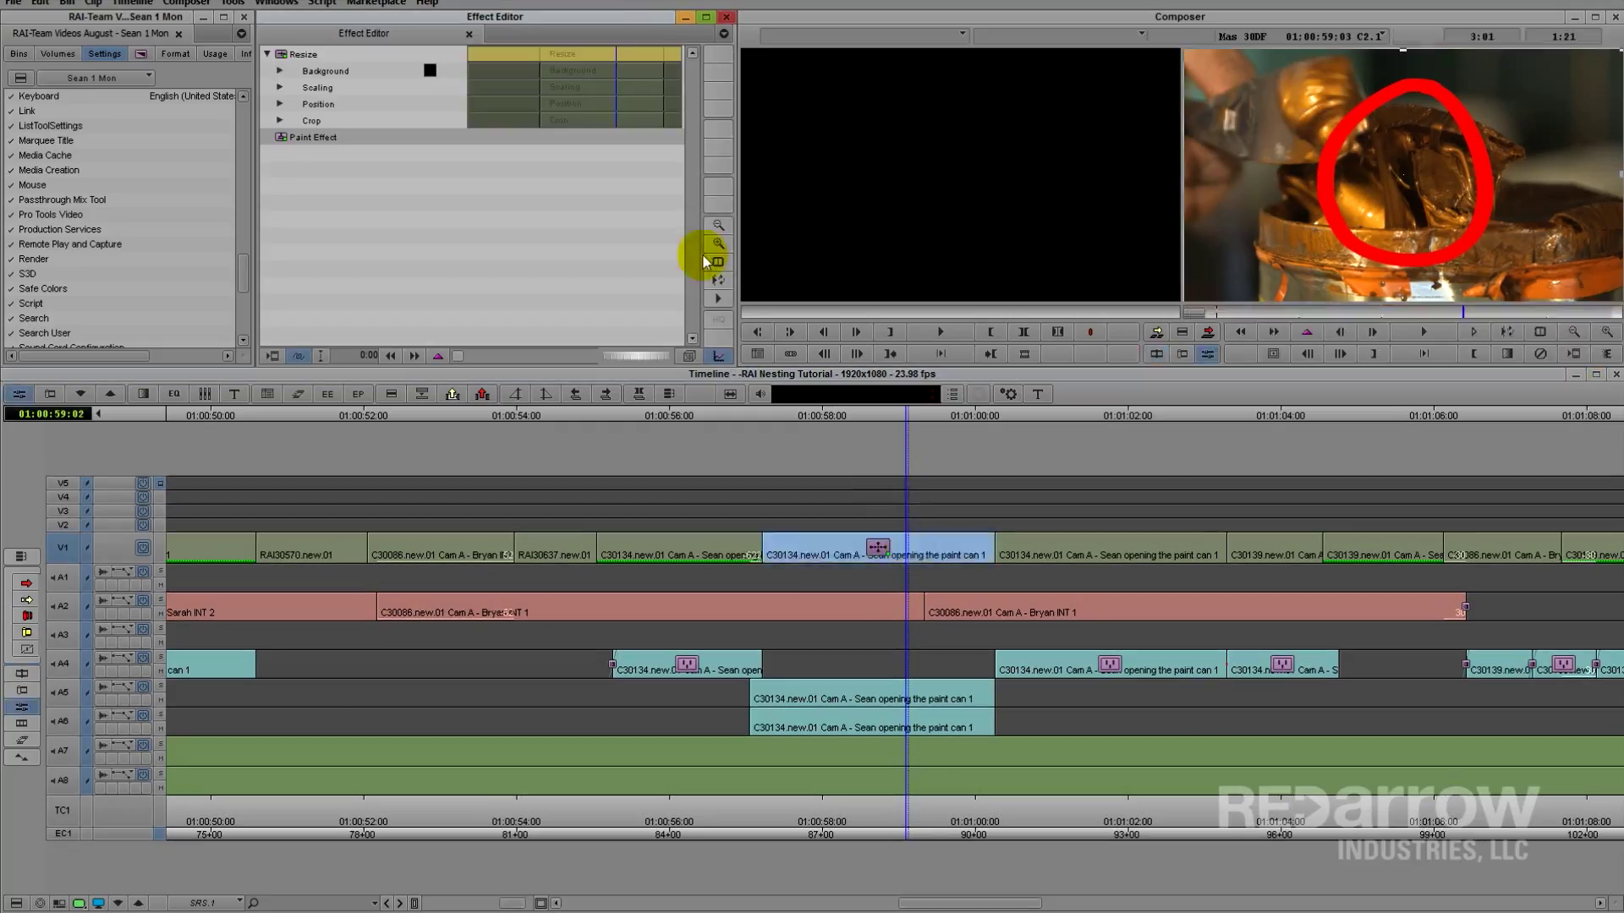
# - Set the Resize X/Y scaling to 135 with Fixed Aspect, enlarging the paint and red circle
pyautogui.click(279, 86)
pyautogui.click(325, 135)
pyautogui.moveTo(369, 109); pyautogui.dragTo(374, 105)
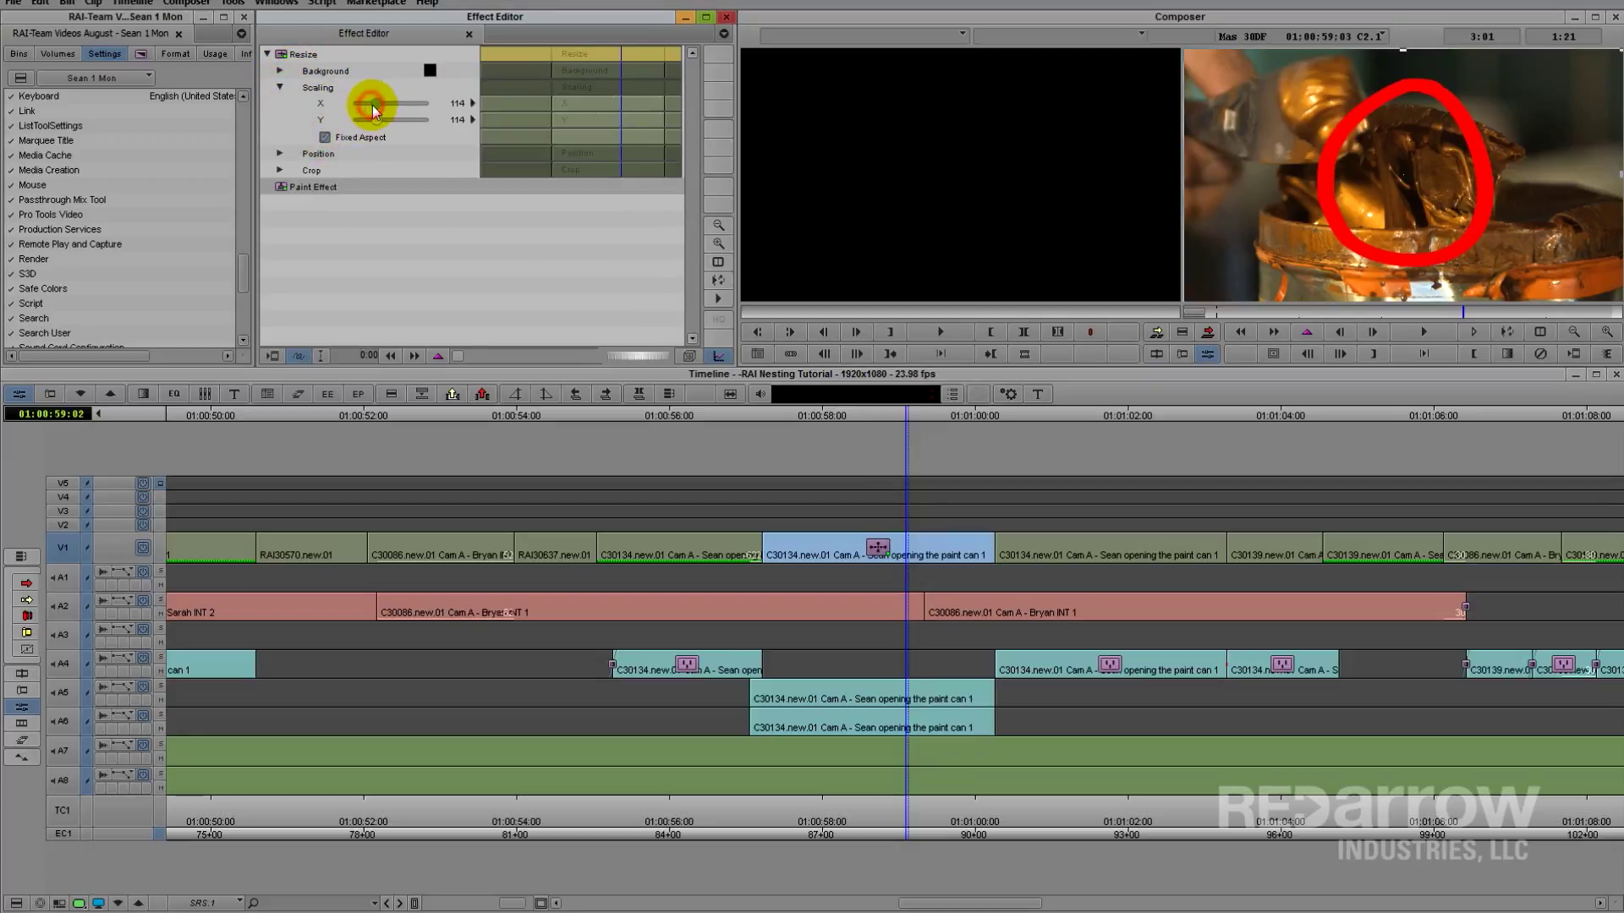
pyautogui.moveTo(374, 106); pyautogui.dragTo(378, 103)
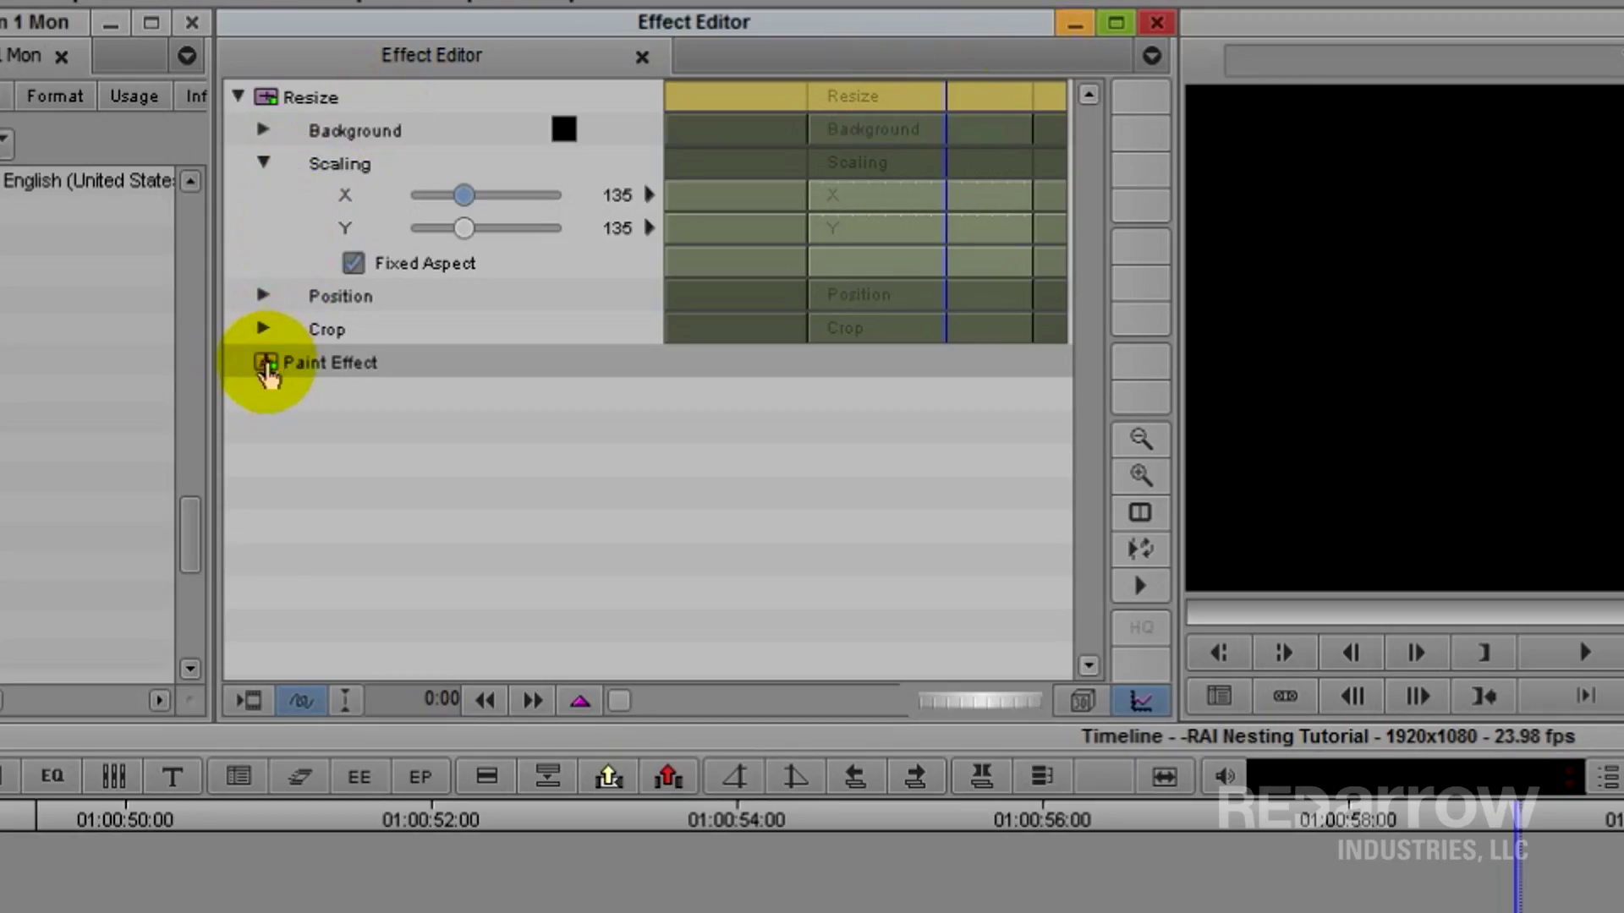
pyautogui.click(266, 364)
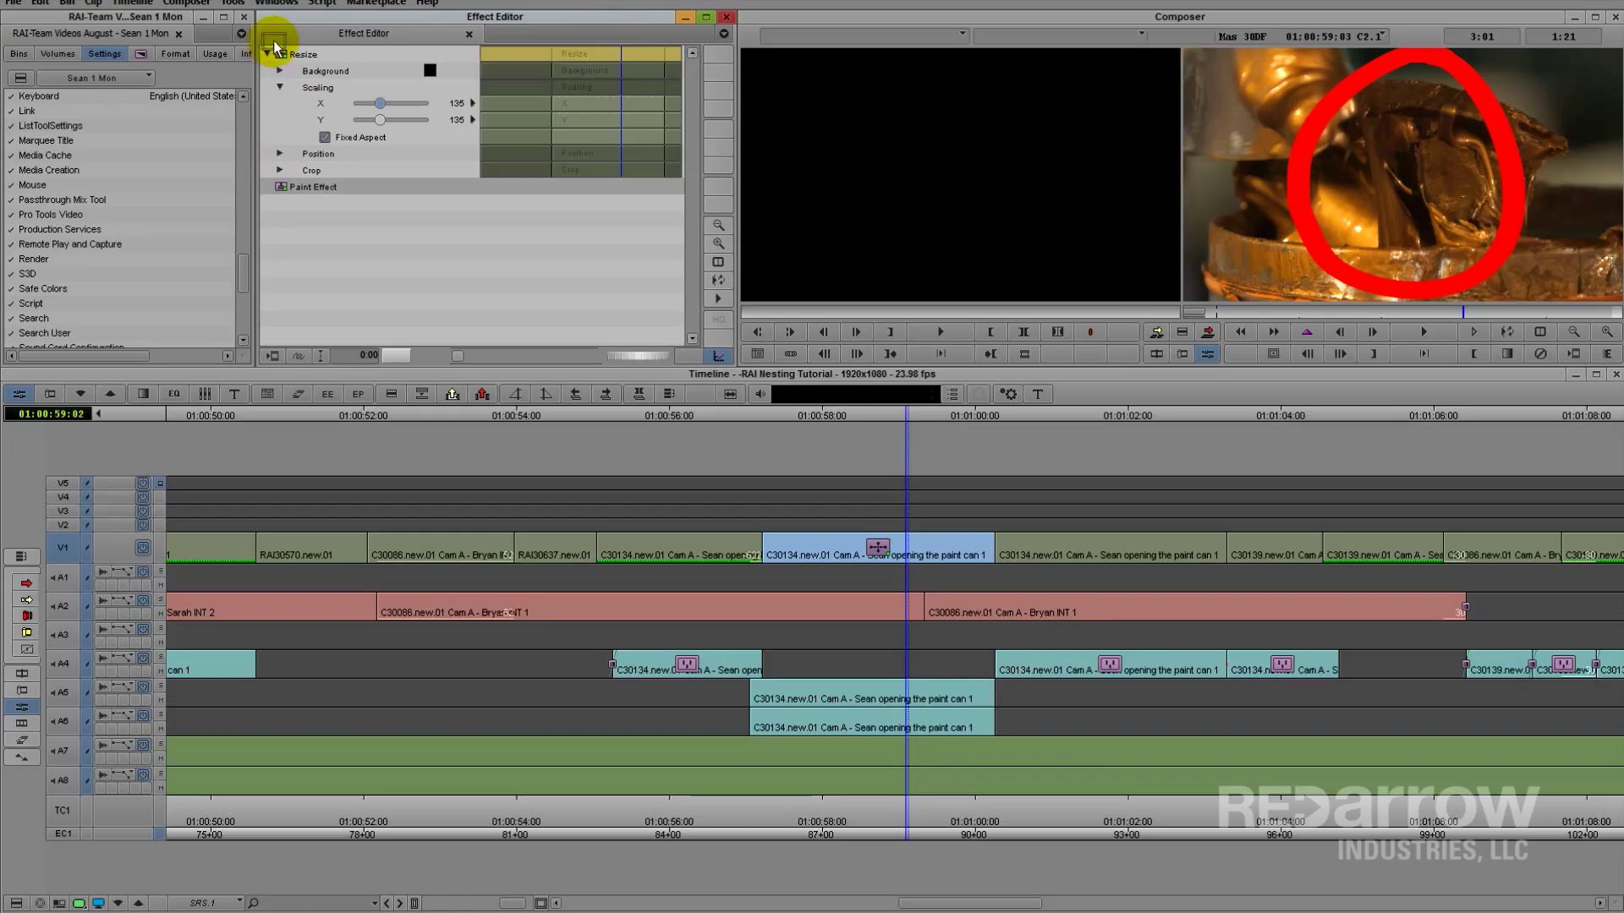
# - View the Paint Effect's parameters, then close the Effect Editor
pyautogui.click(282, 54)
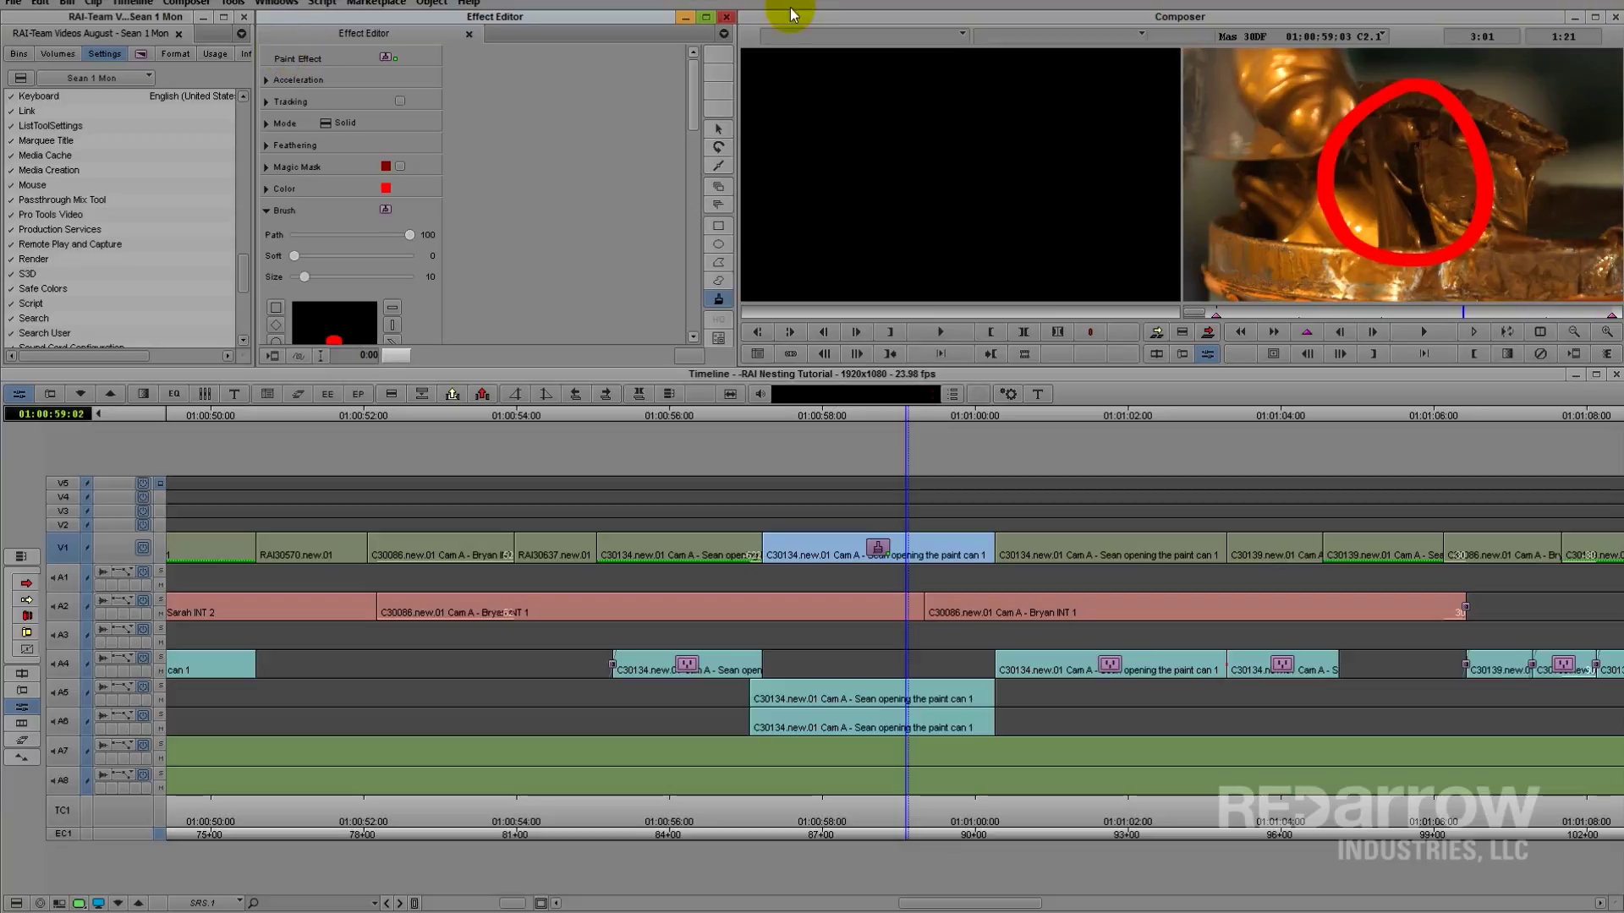
pyautogui.click(727, 16)
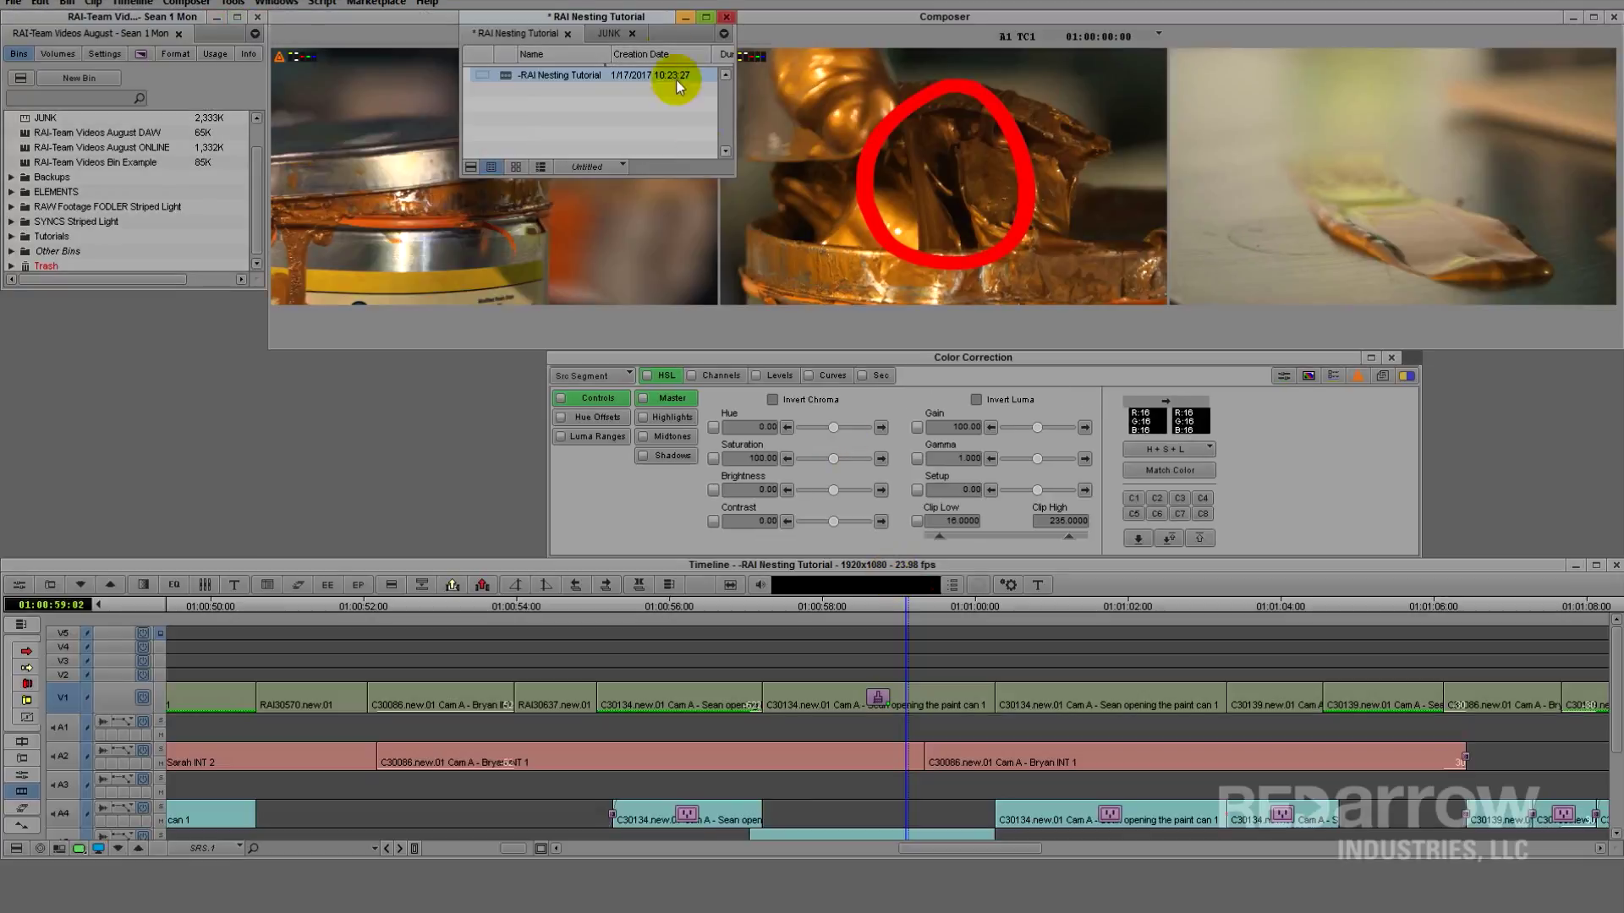
# - Move the bin beside Color Correction and sweep the HSL Hue slider to recolor the whole clip
pyautogui.moveTo(671, 79)
pyautogui.mouseDown()
pyautogui.moveTo(409, 363)
pyautogui.moveTo(439, 362)
pyautogui.mouseUp()
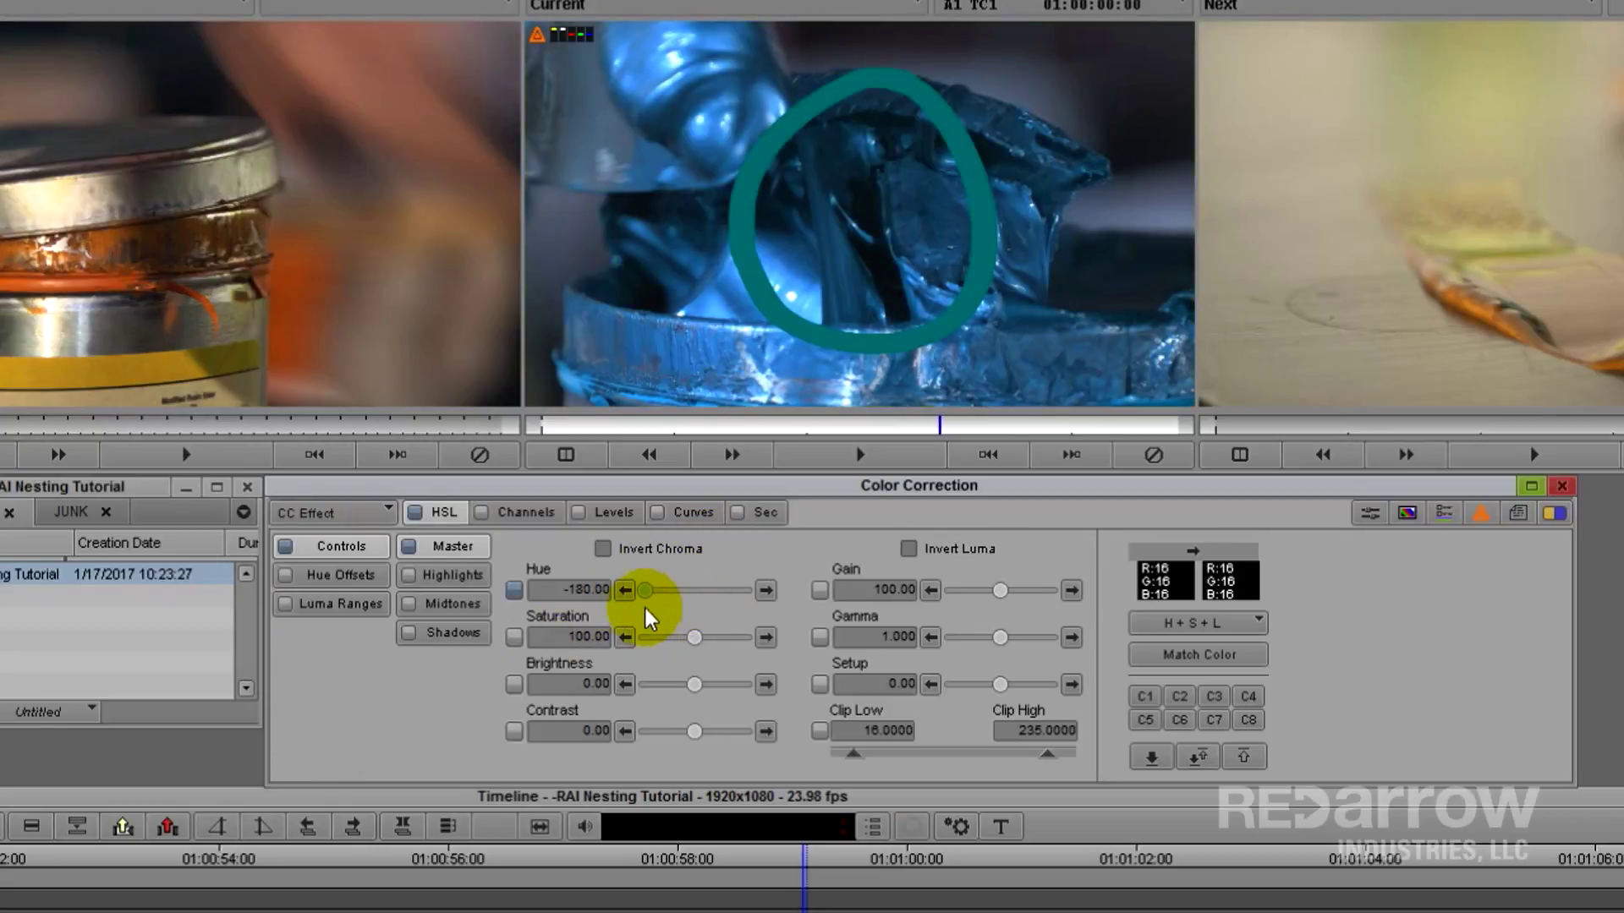
pyautogui.moveTo(698, 594)
pyautogui.mouseDown()
pyautogui.moveTo(667, 602)
pyautogui.moveTo(722, 596)
pyautogui.mouseUp()
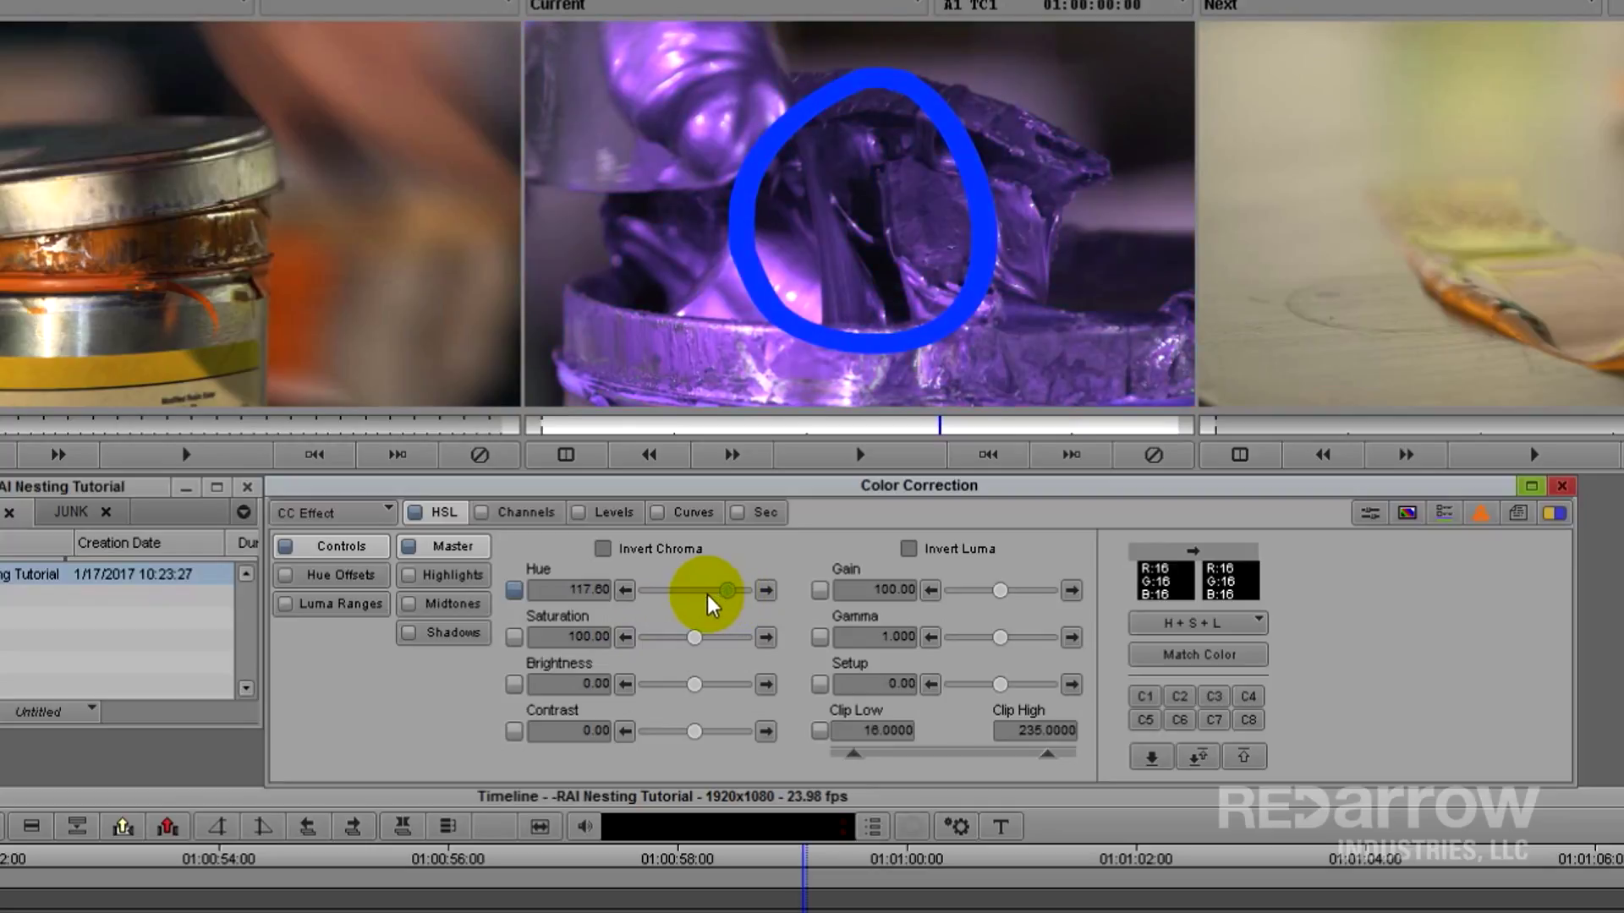
pyautogui.moveTo(723, 596)
pyautogui.mouseDown()
pyautogui.moveTo(668, 602)
pyautogui.moveTo(714, 587)
pyautogui.mouseUp()
# - Reset Hue, step into the nested clip, set its hue to -166.60, then step out
pyautogui.keyDown('alt'); pyautogui.click(714, 587); pyautogui.keyUp('alt')
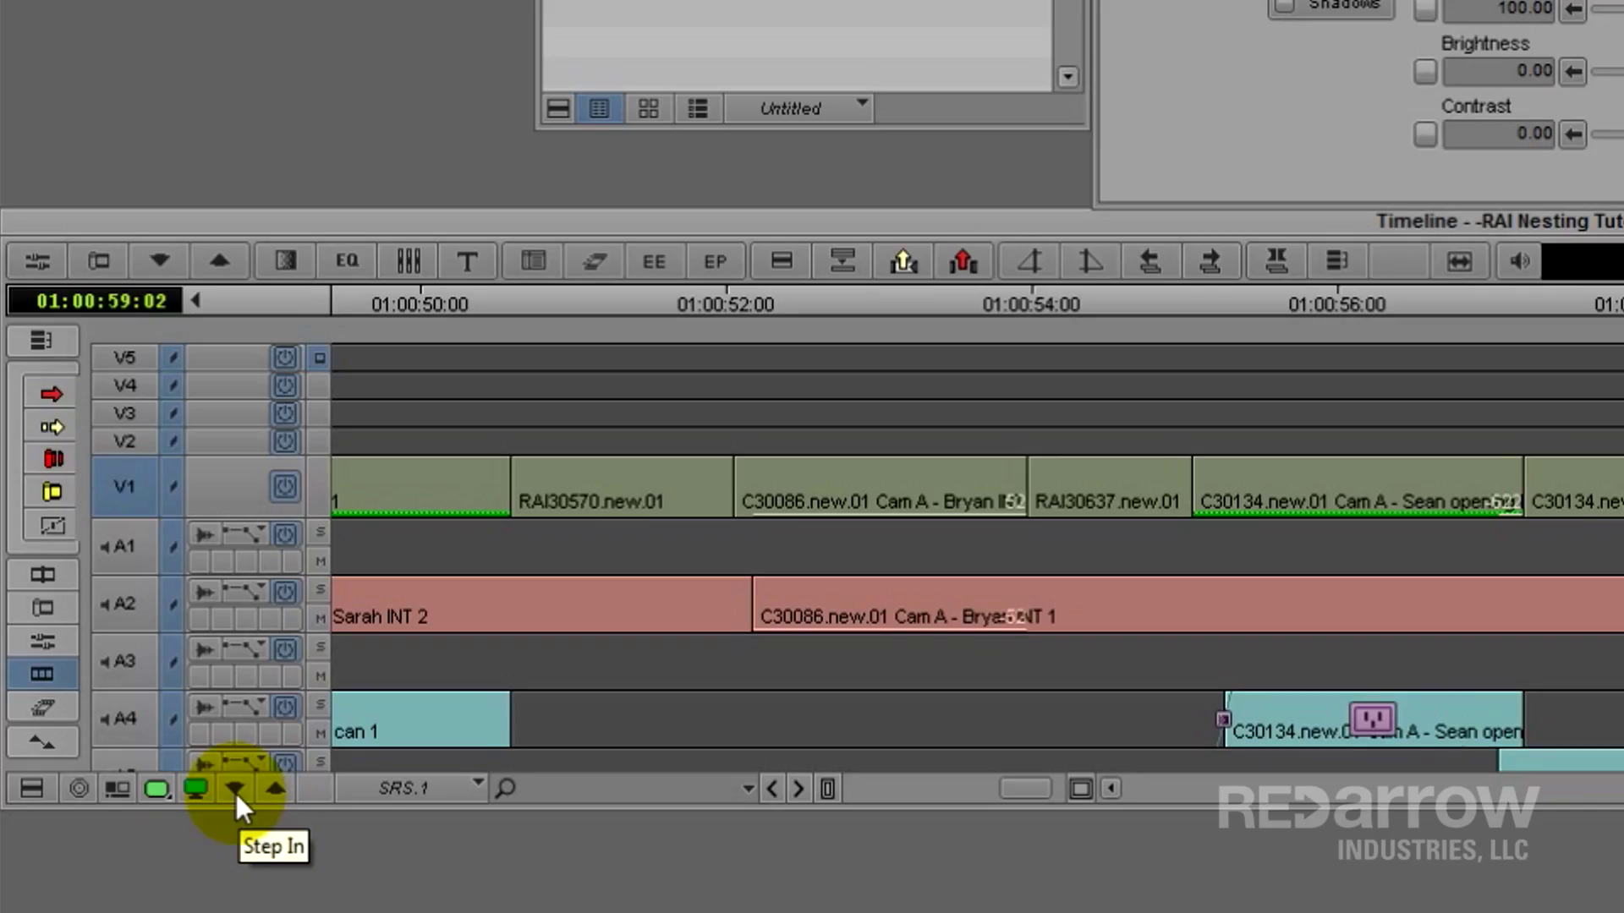
pyautogui.click(235, 790)
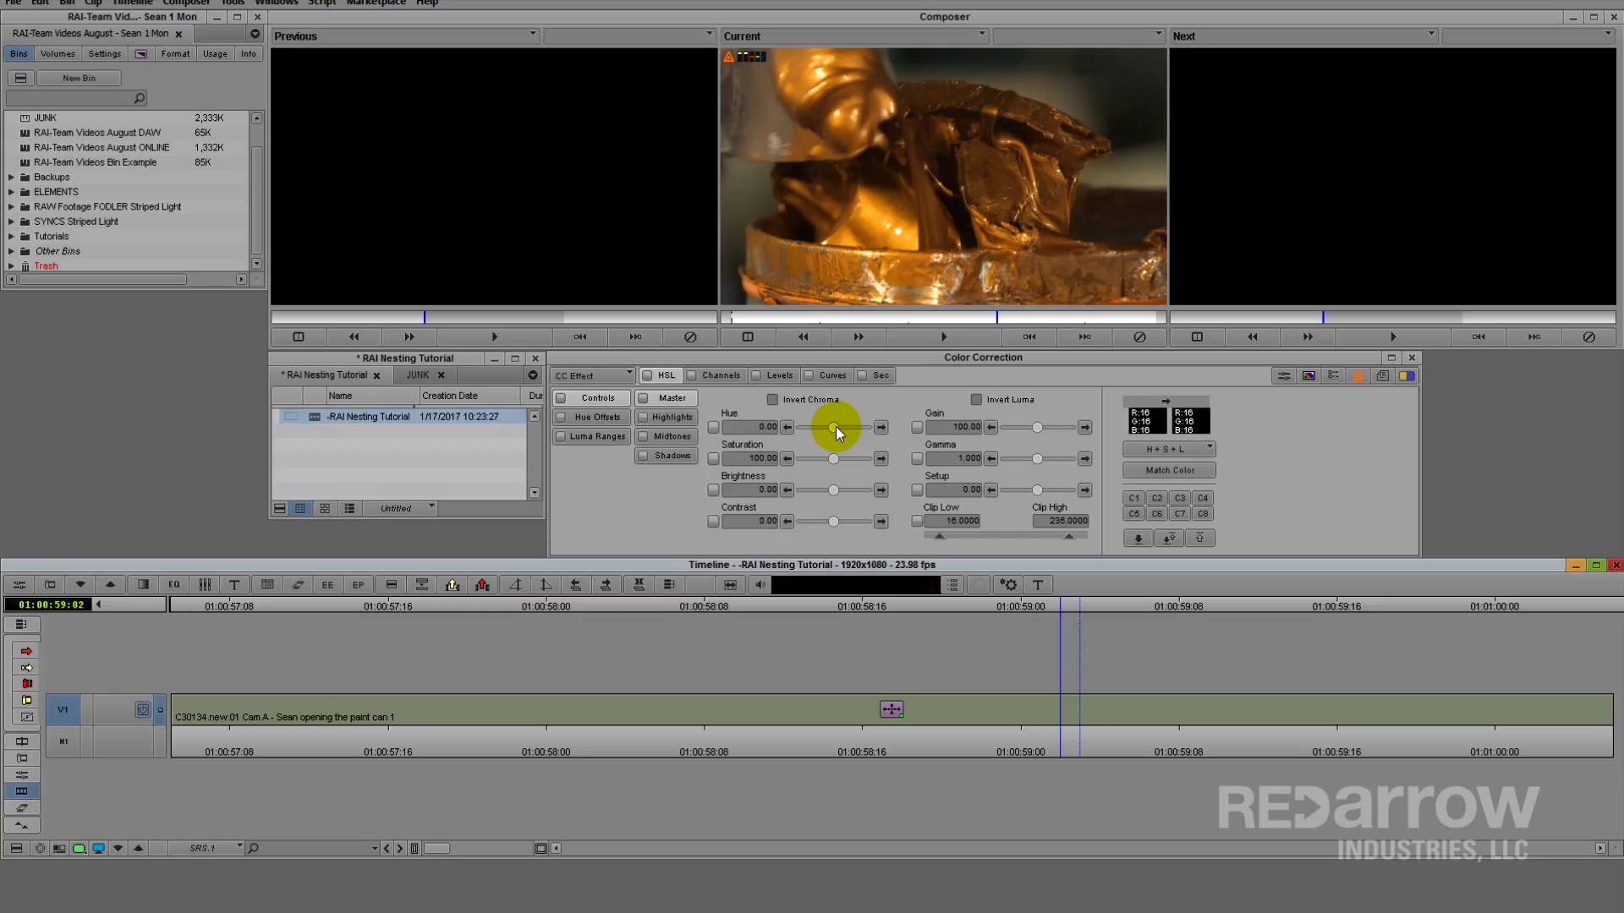
pyautogui.moveTo(829, 428); pyautogui.dragTo(802, 428)
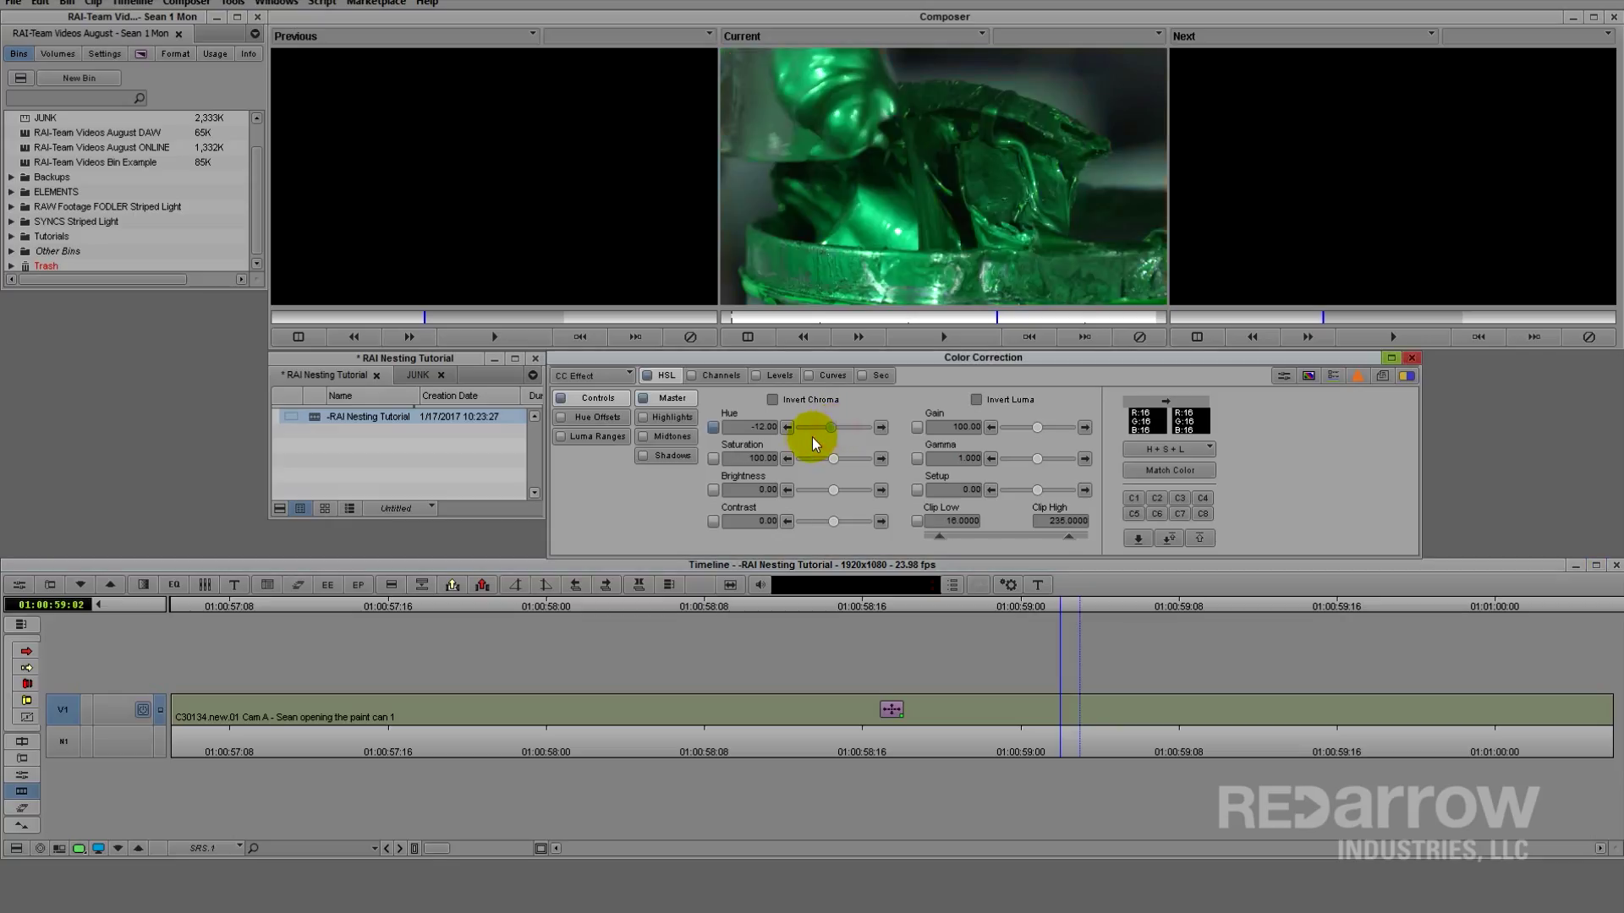
pyautogui.click(142, 846)
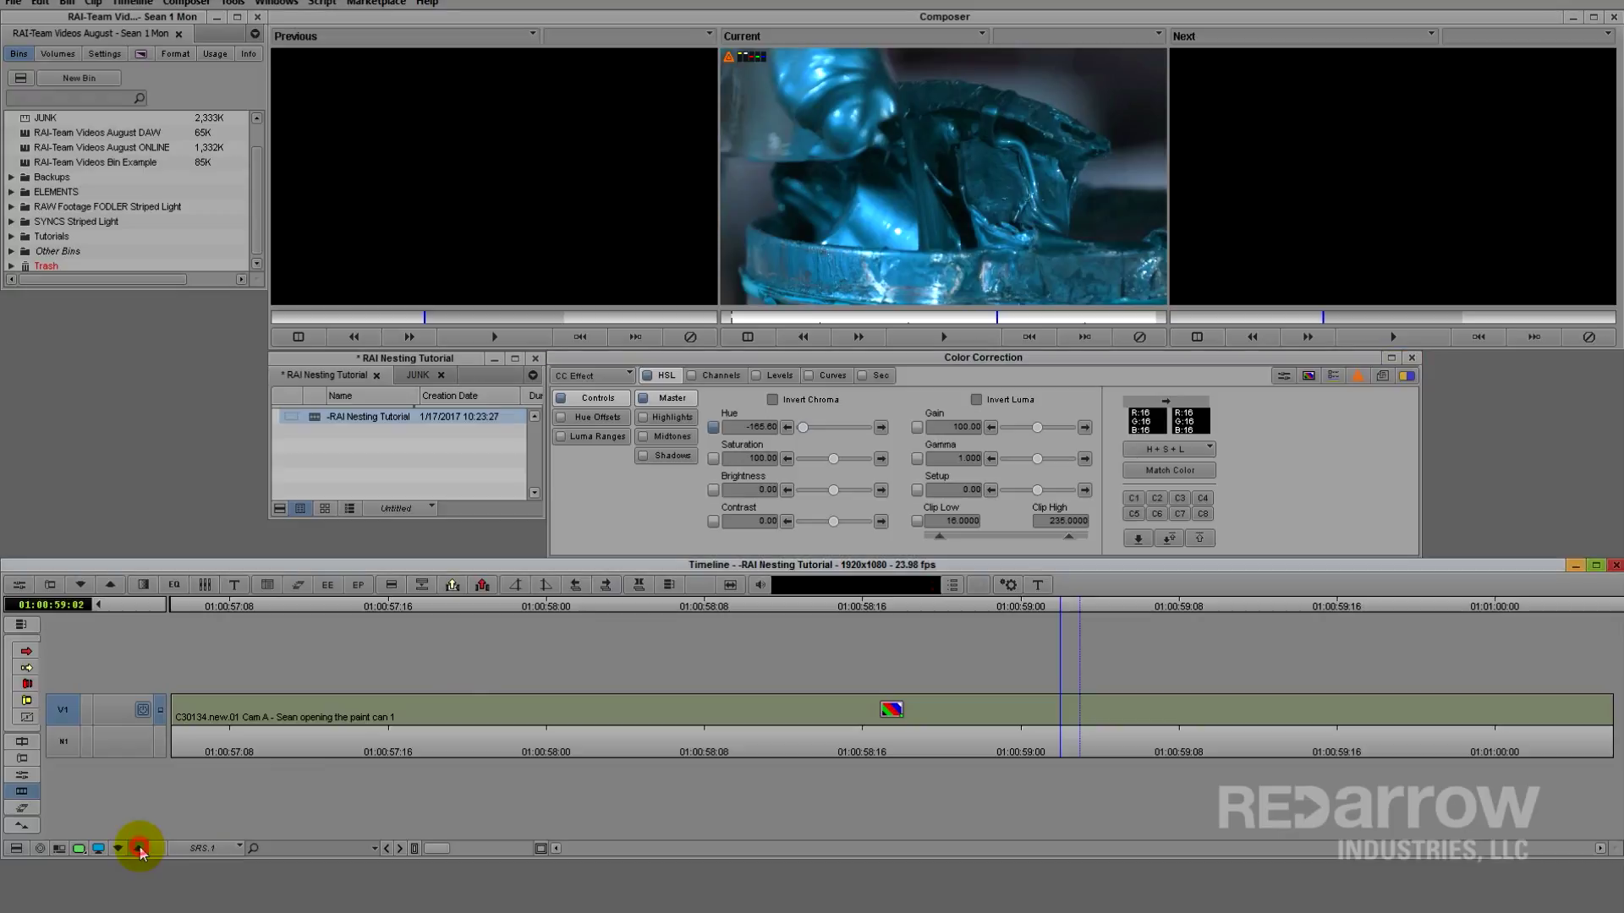